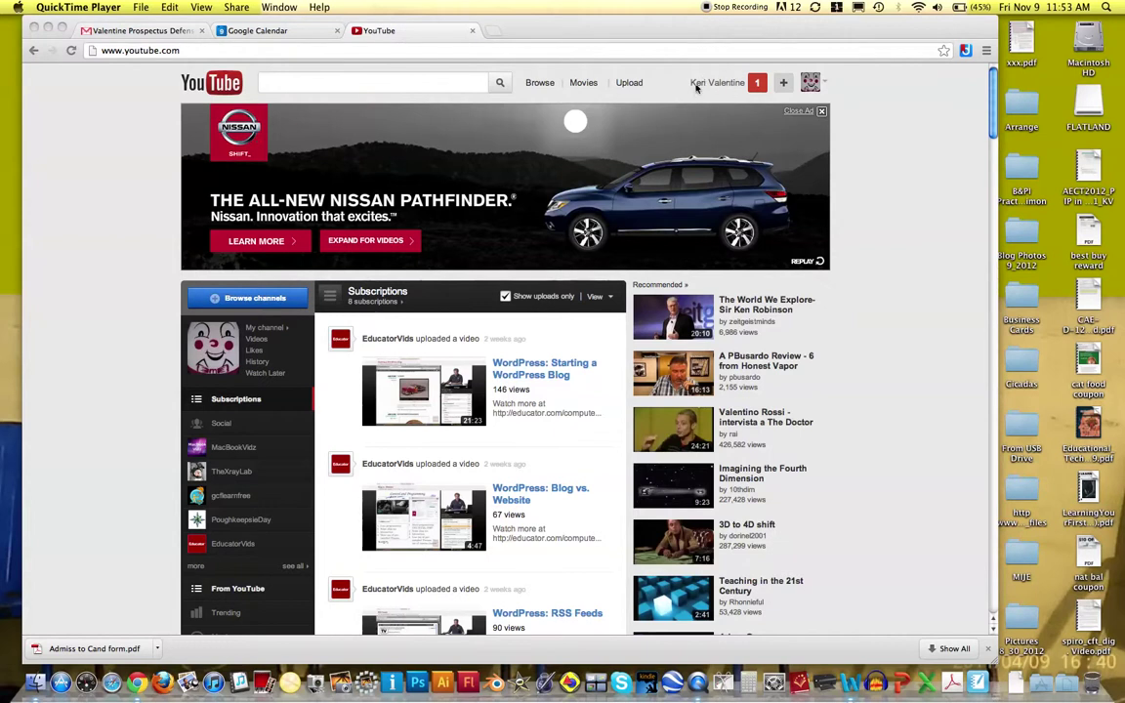
- Open the video upload page and start selecting a file from the computer
{"action": "left_click", "coordinate": [824, 86]}
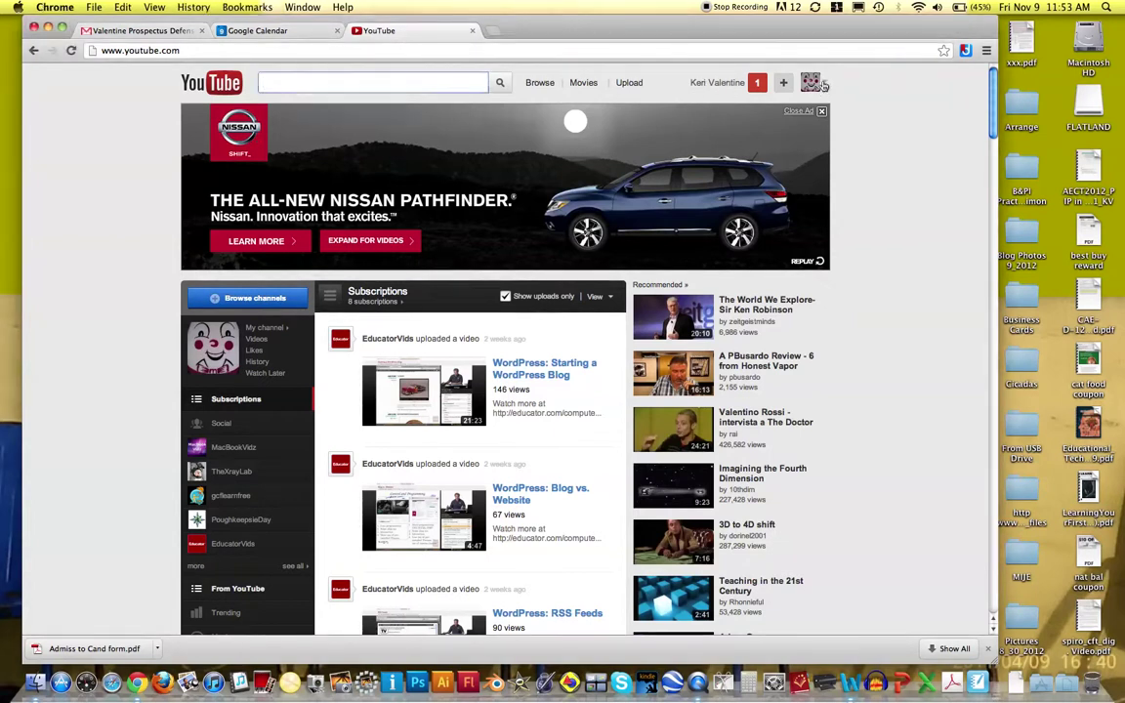
{"action": "left_click", "coordinate": [823, 86]}
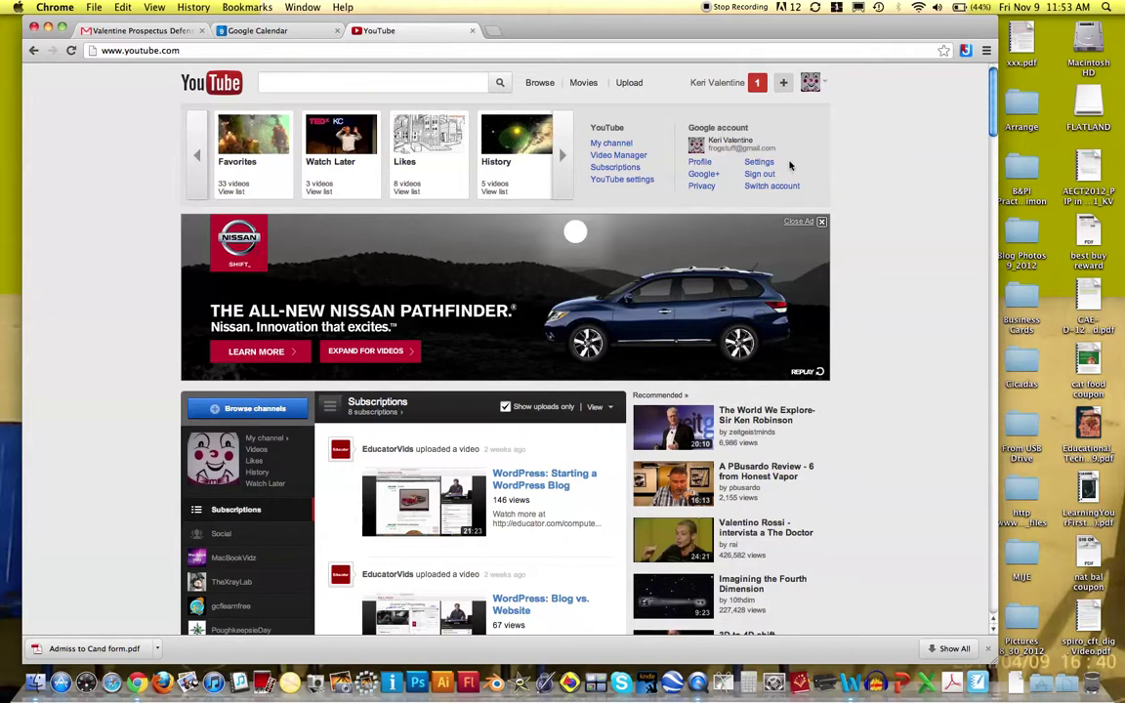
{"action": "left_click", "coordinate": [630, 83]}
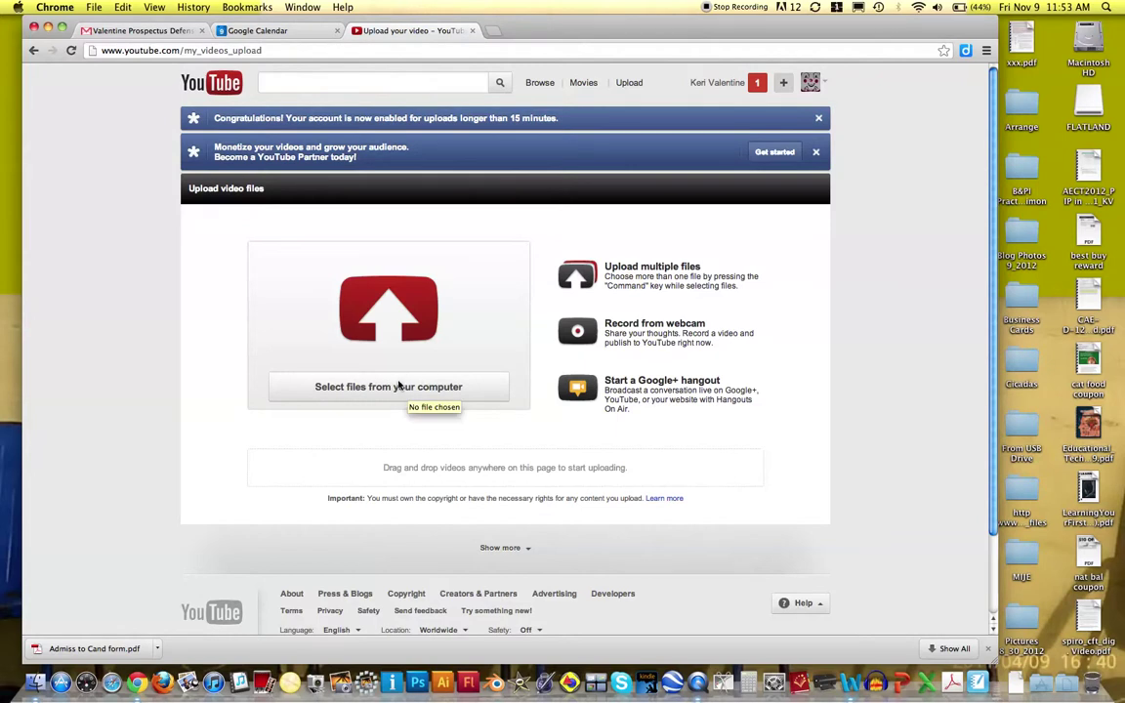
{"action": "left_click", "coordinate": [398, 386]}
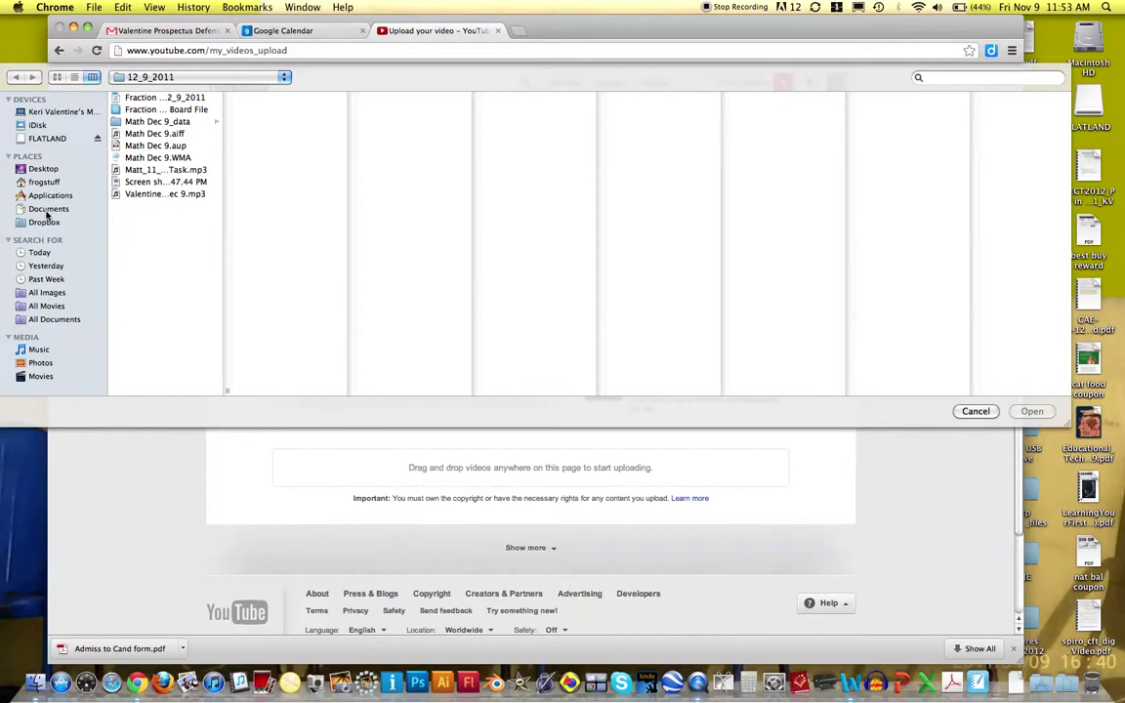
- Sort all movies by last opened date and upload the .mov recording dated 2011-04-19 at 17.00 002
{"action": "left_click", "coordinate": [47, 306]}
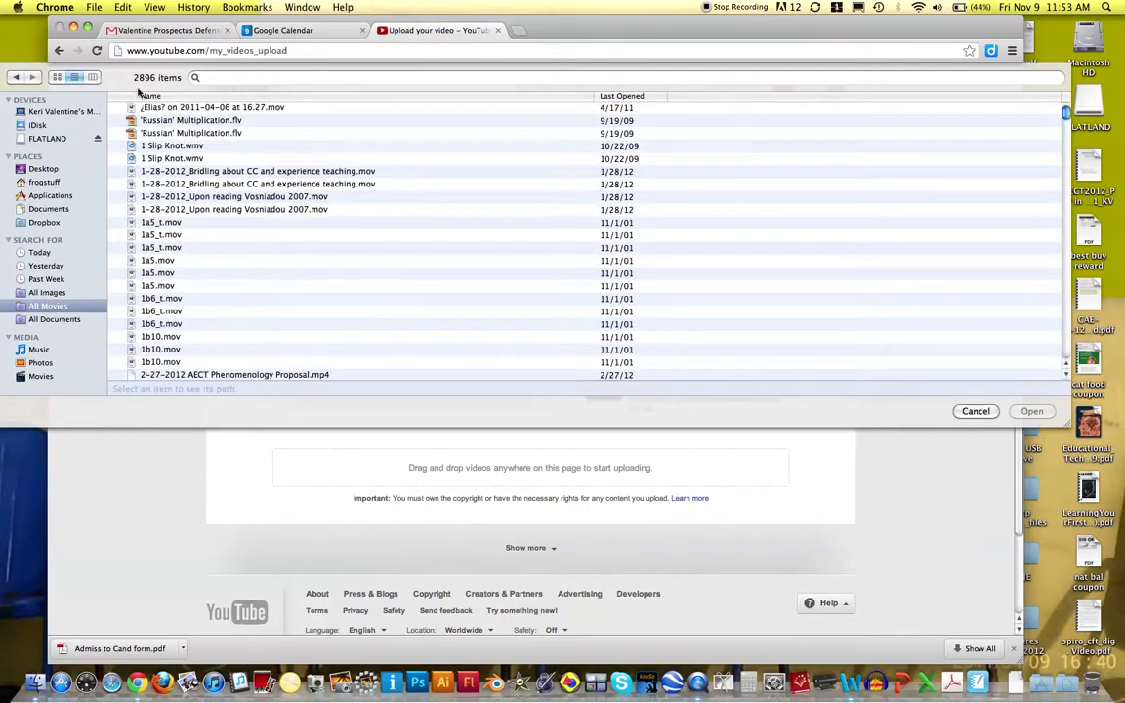
{"action": "left_click", "coordinate": [640, 97]}
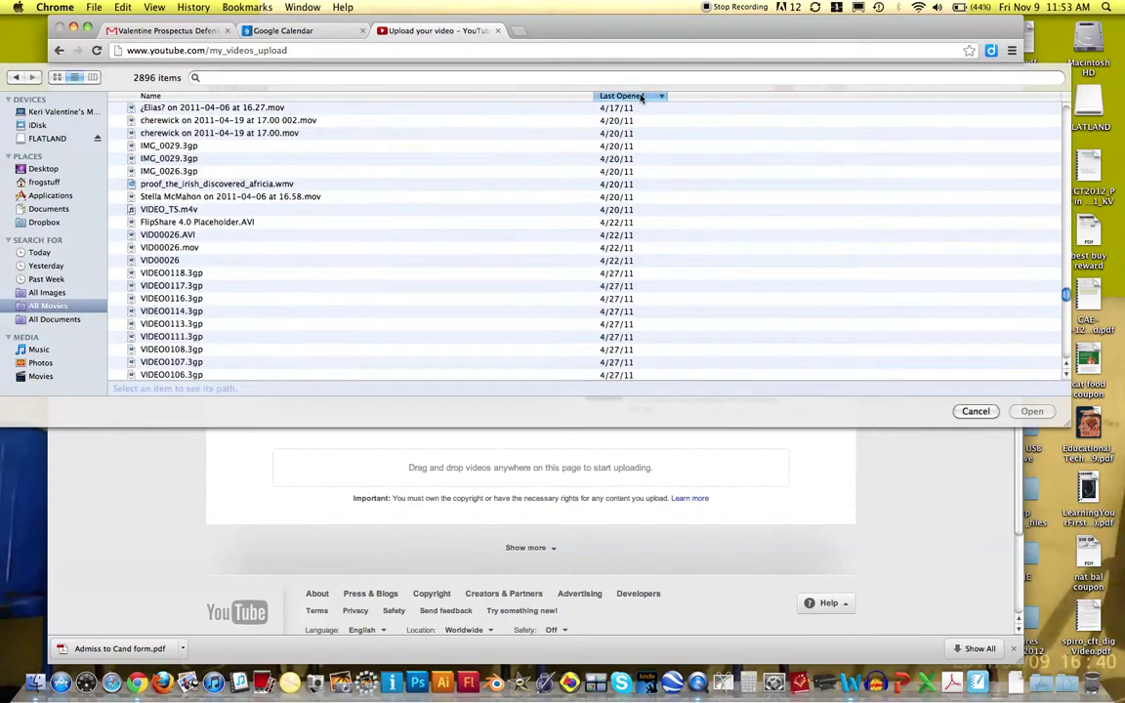
{"action": "left_click", "coordinate": [193, 121]}
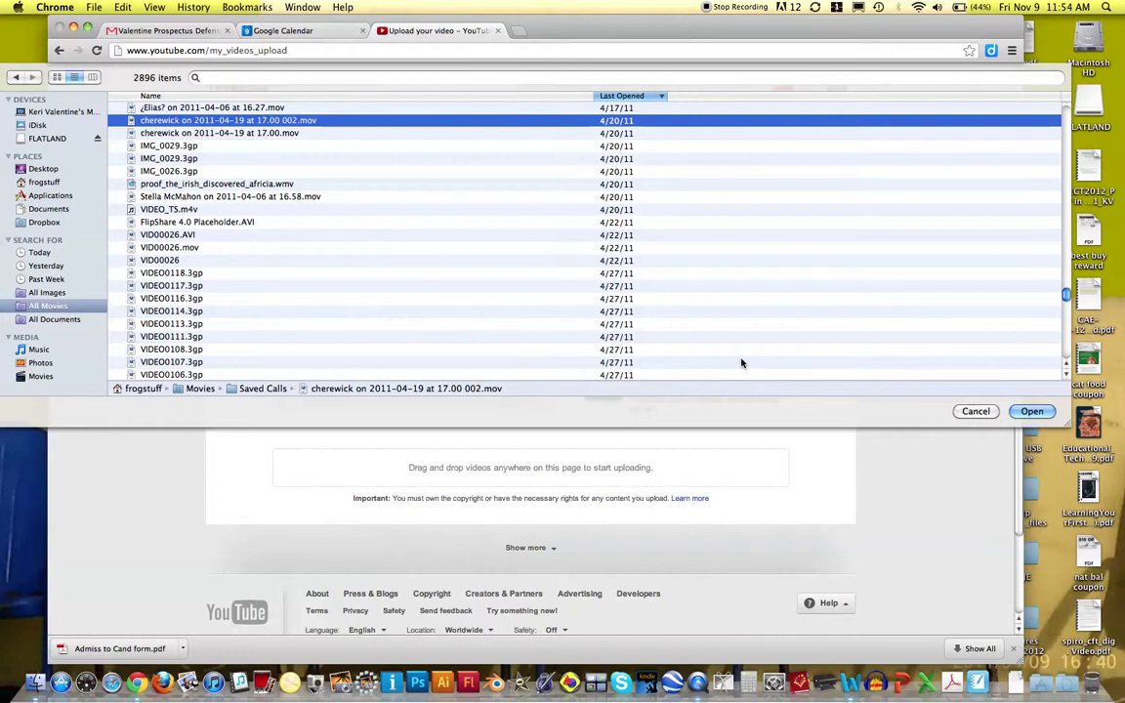
{"action": "left_click", "coordinate": [1043, 411]}
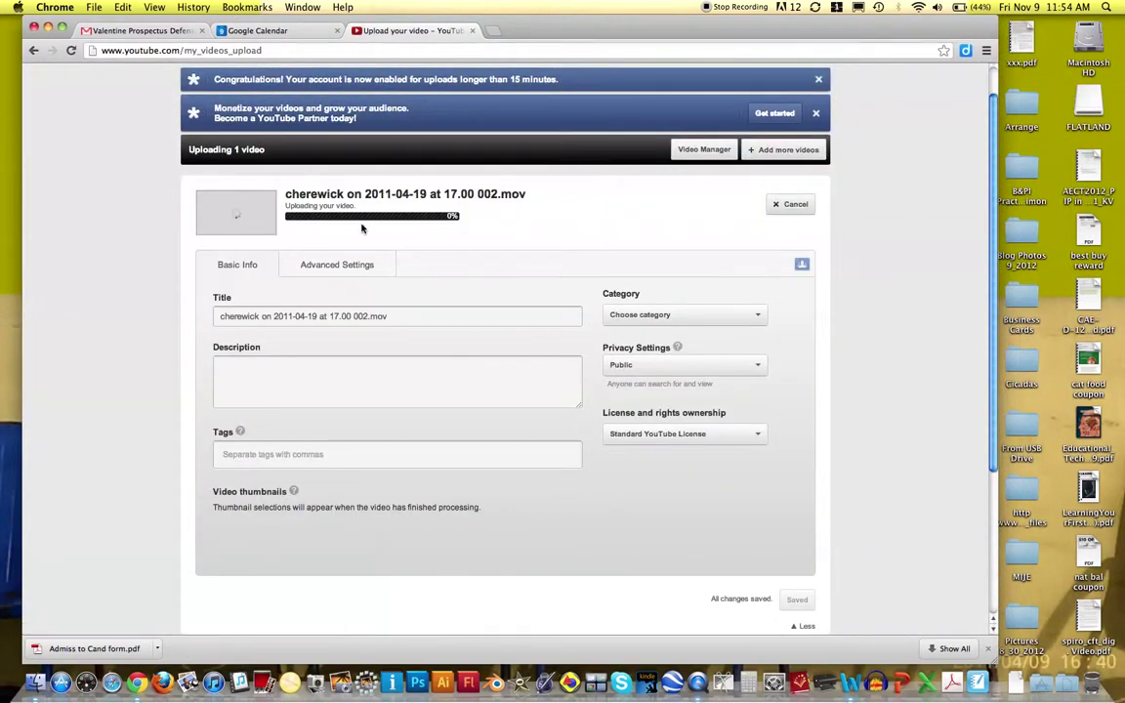
- Enter "write description" as the video's description and add a person's first name as a tag
{"action": "left_click", "coordinate": [281, 369]}
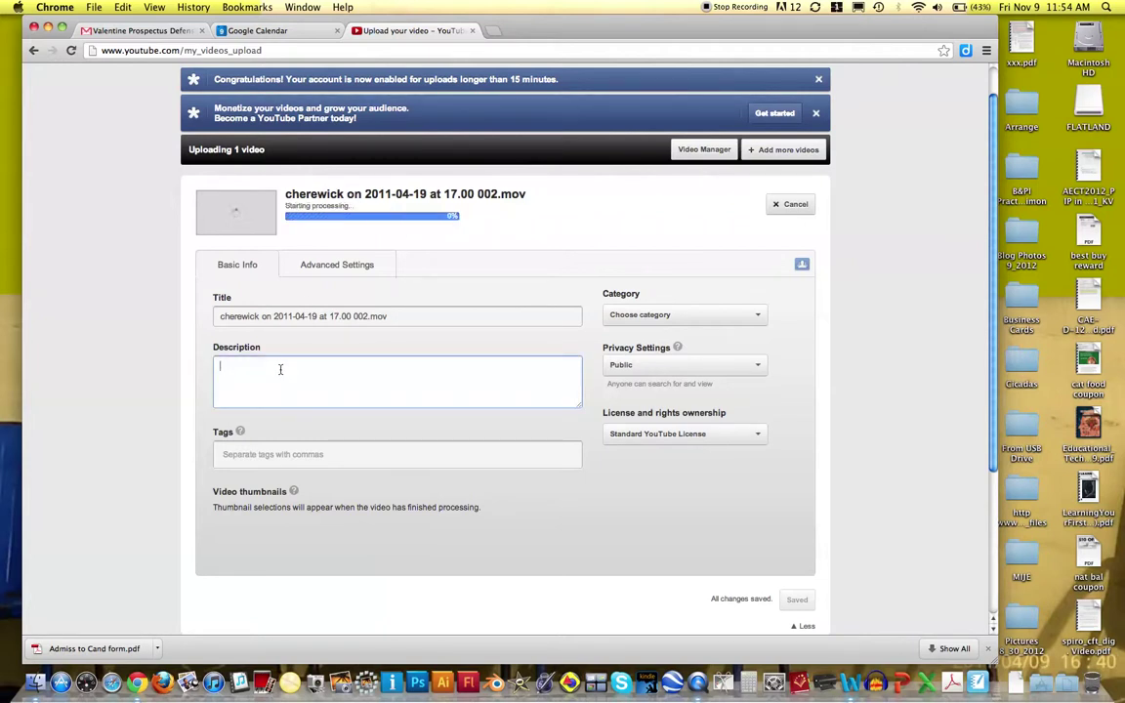
{"action": "type", "text": "W"}
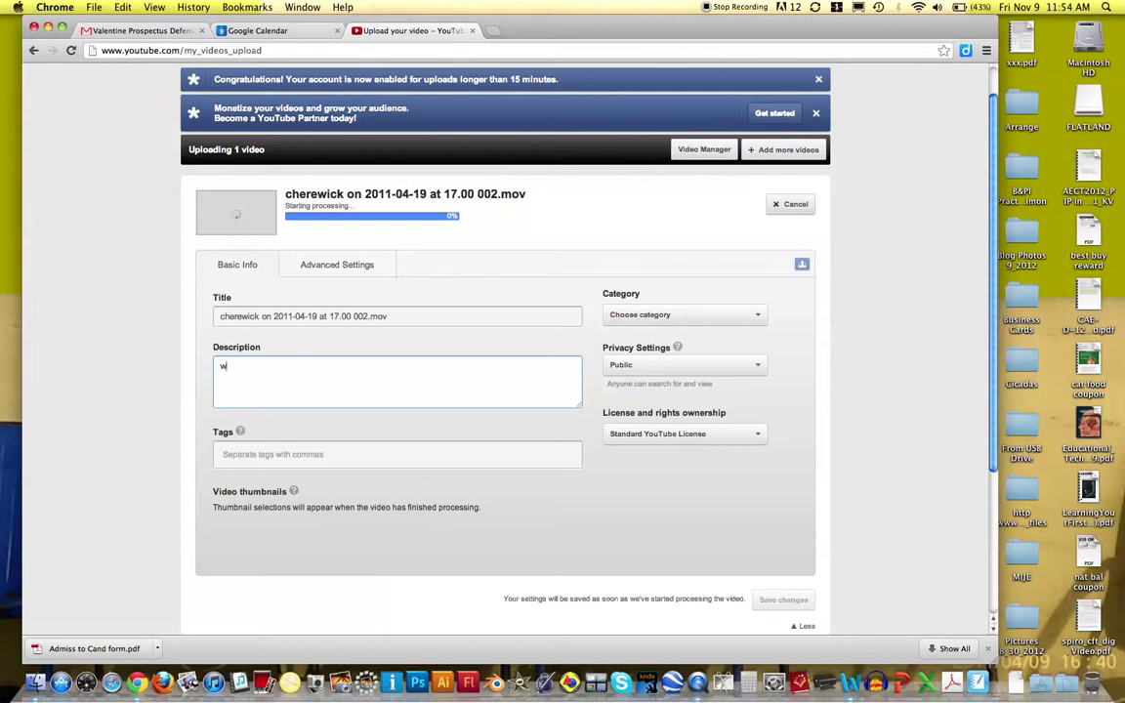
{"action": "type", "text": "rite description"}
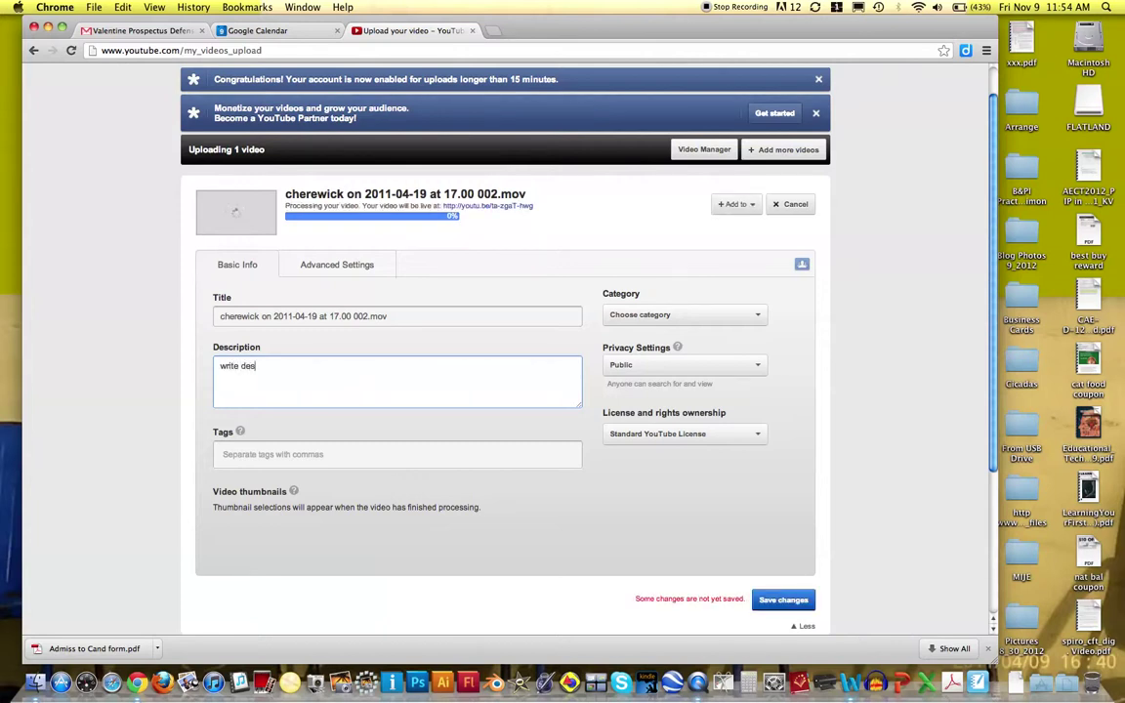
{"action": "left_click", "coordinate": [269, 456]}
{"action": "type", "text": "and"}
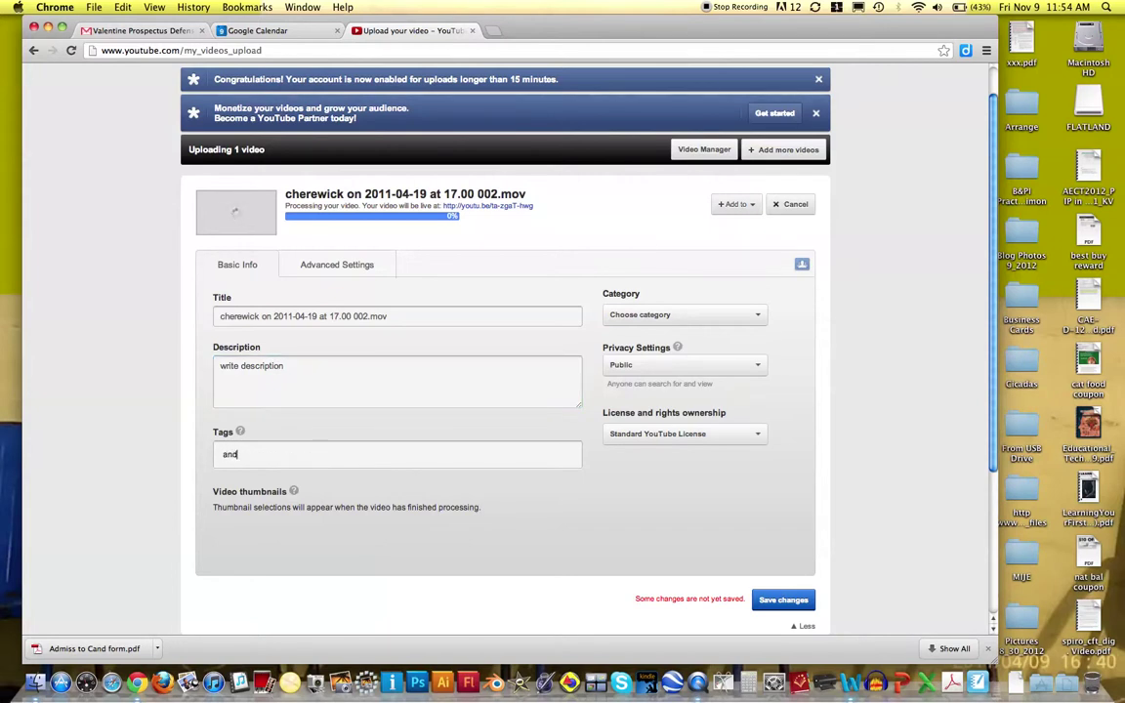
{"action": "type", "text": "y"}
{"action": "key", "text": "Return"}
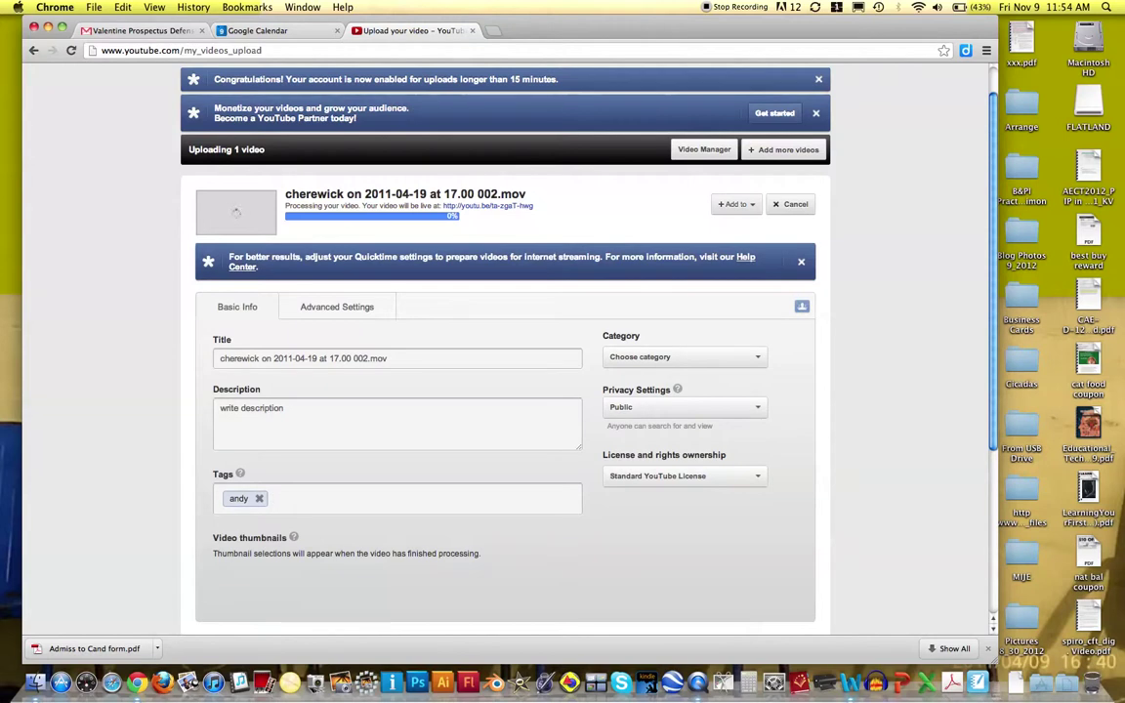
- Set the video's category to Education and its privacy to Private
{"action": "left_click", "coordinate": [660, 359]}
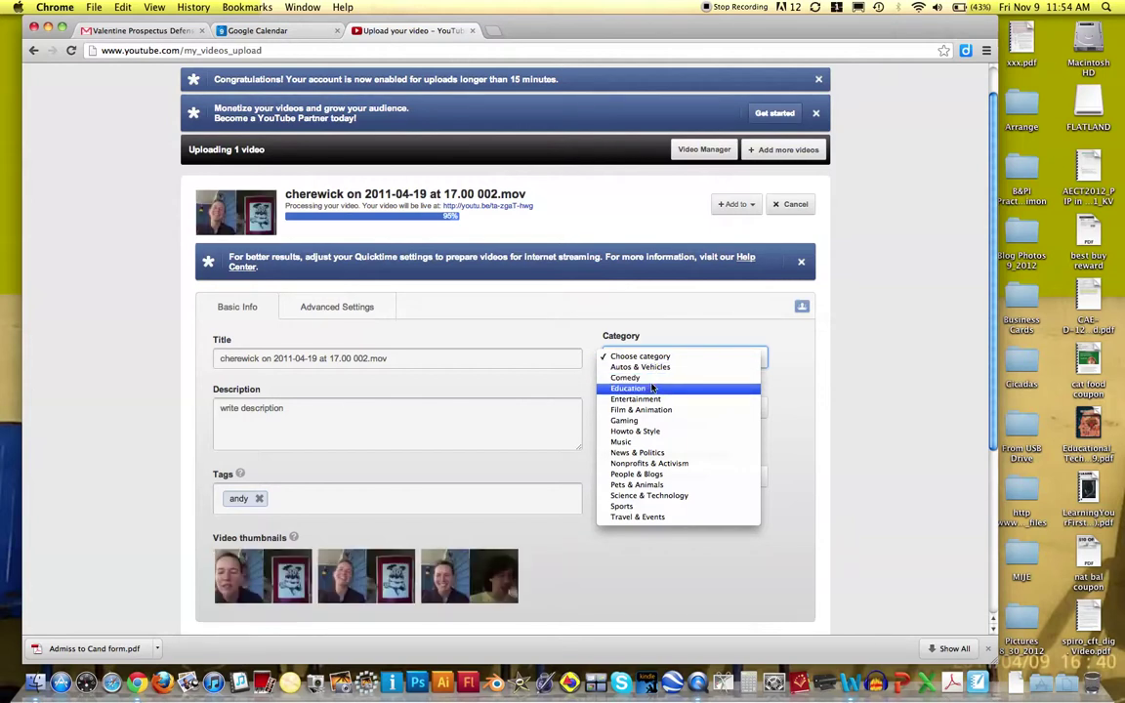
{"action": "left_click", "coordinate": [653, 388]}
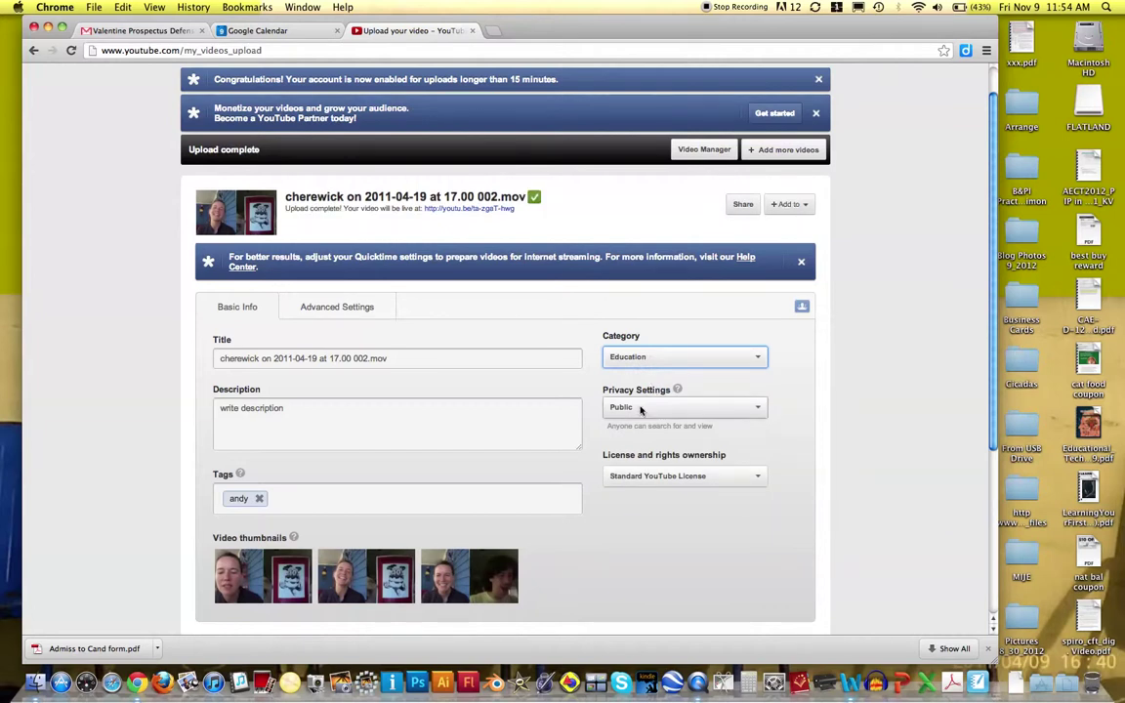
{"action": "left_click", "coordinate": [654, 415]}
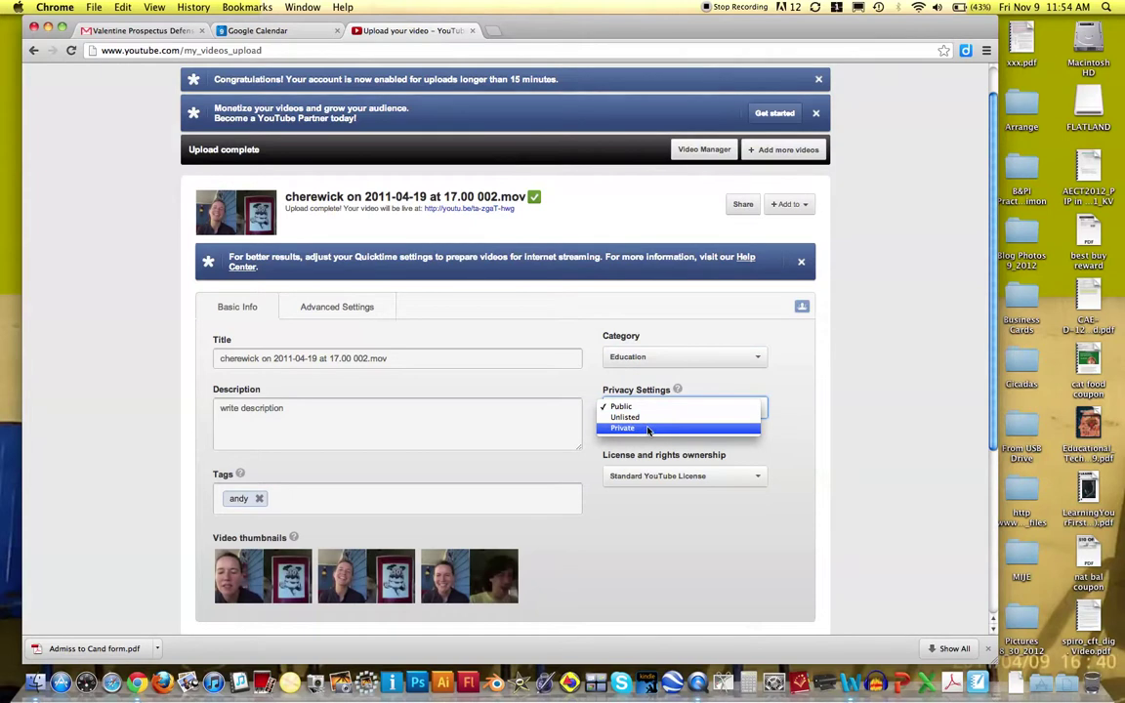
{"action": "left_click", "coordinate": [647, 429]}
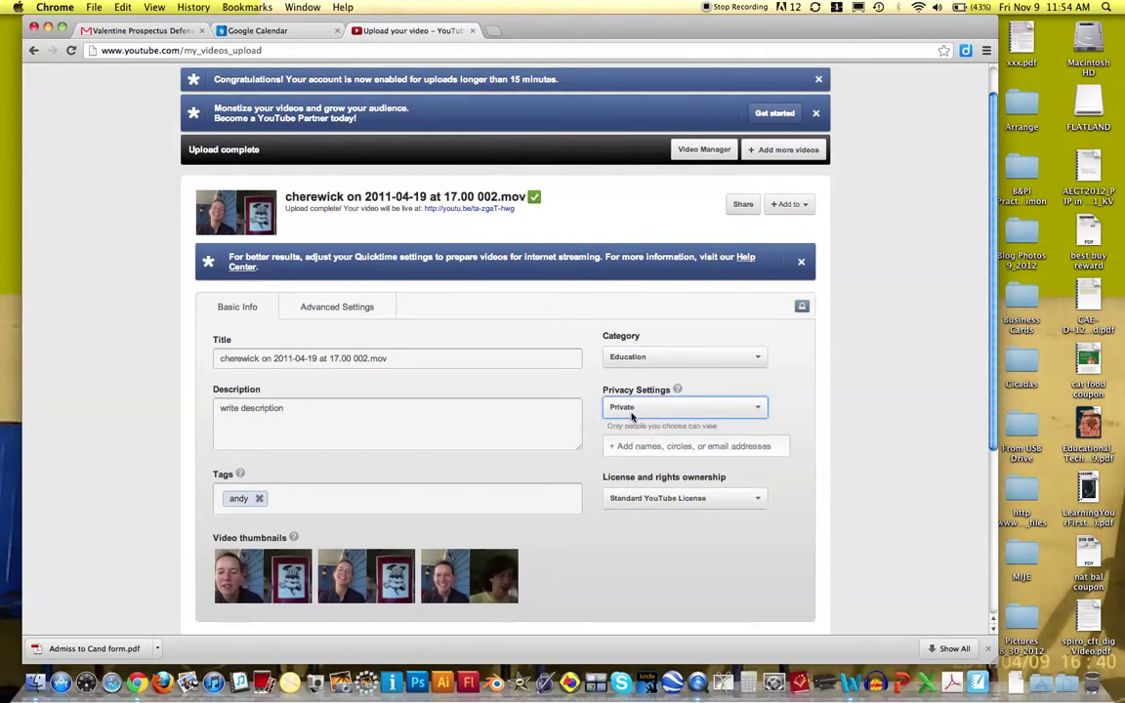
- Add a contact by name as a permitted viewer and set the license to Creative Commons - Attribution
{"action": "left_click", "coordinate": [671, 446]}
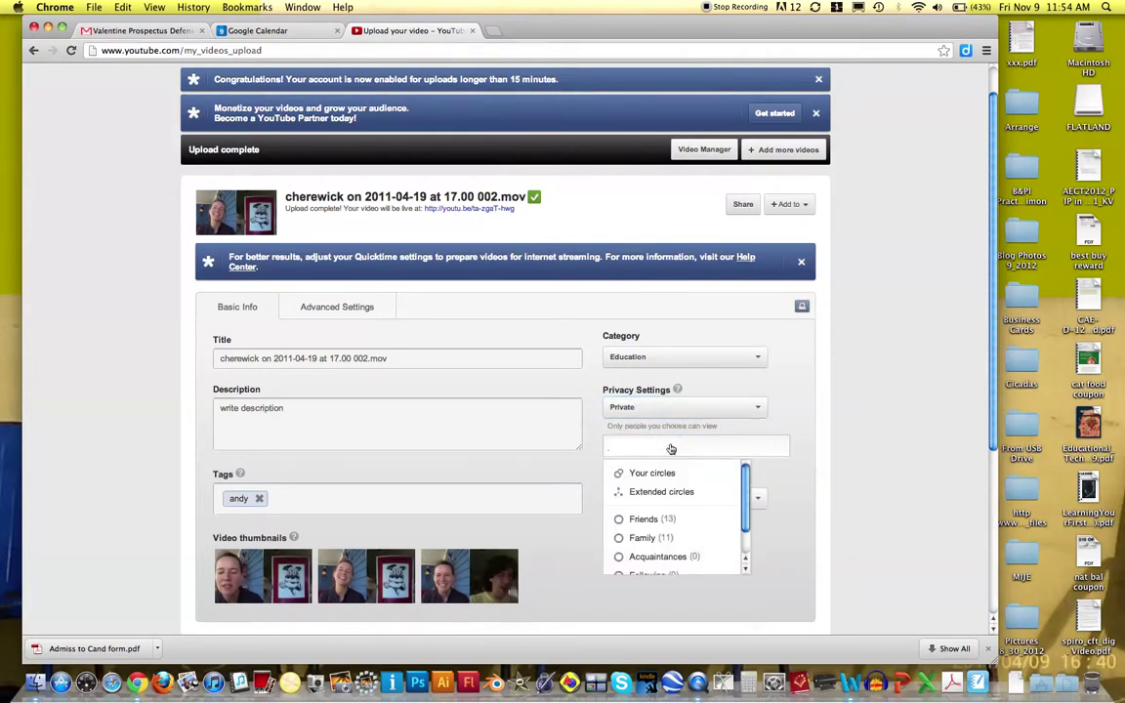
{"action": "type", "text": "mark"}
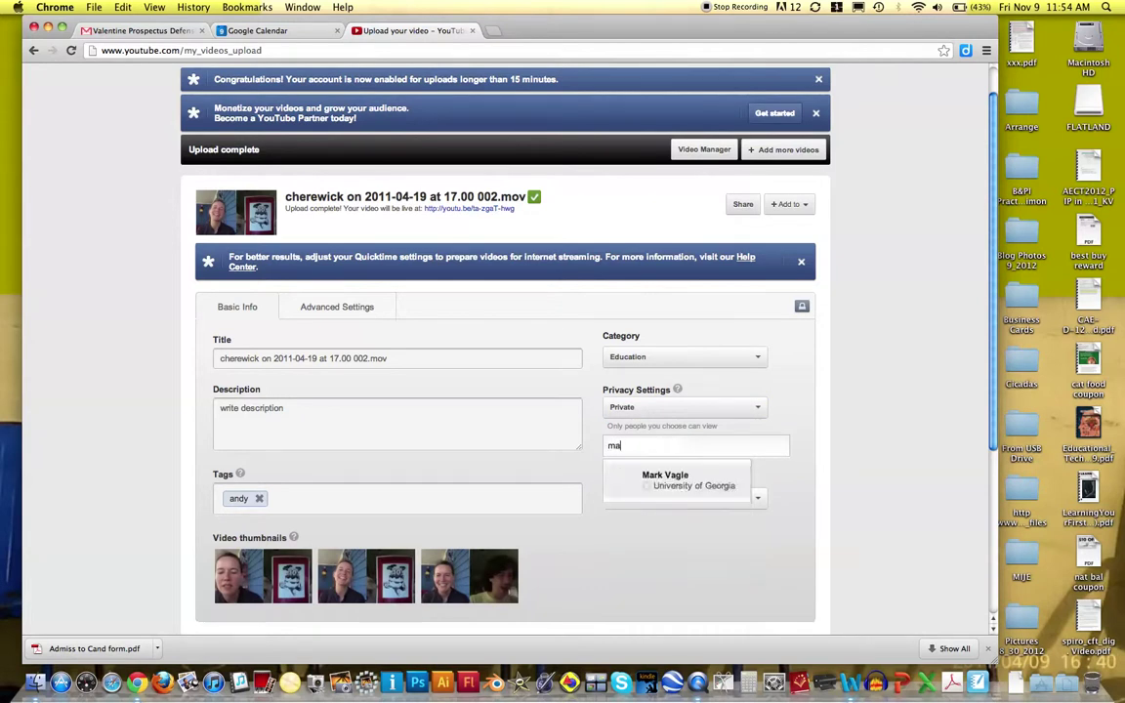
{"action": "left_click", "coordinate": [685, 479]}
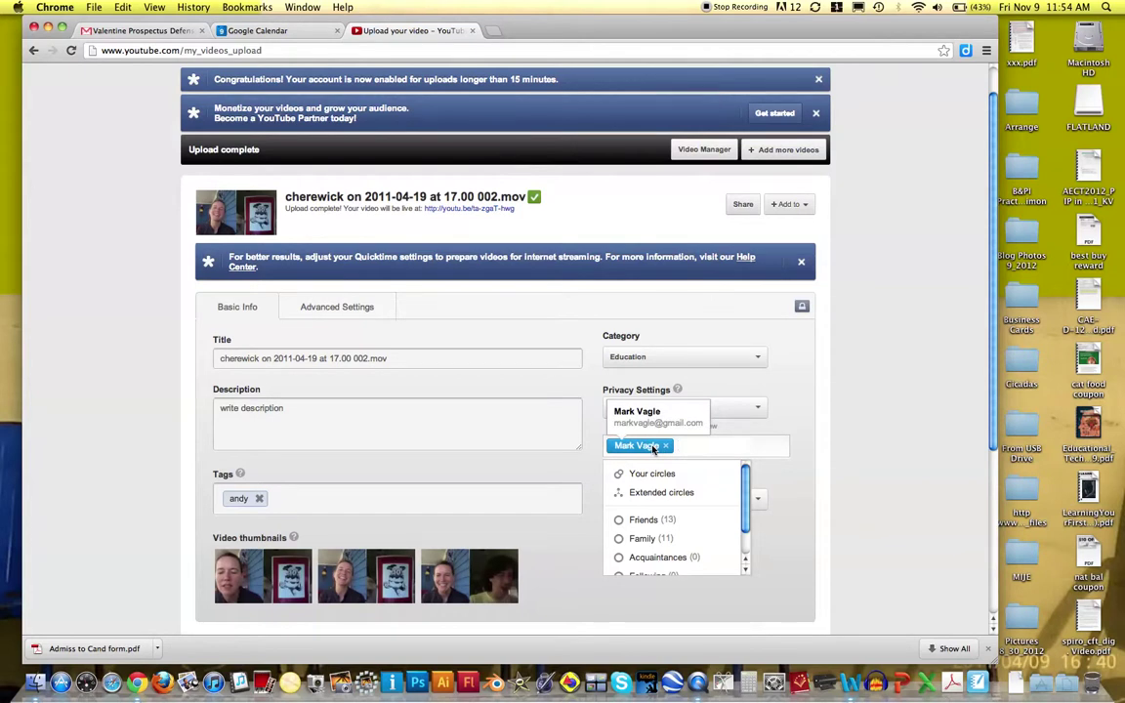
{"action": "left_click", "coordinate": [799, 432]}
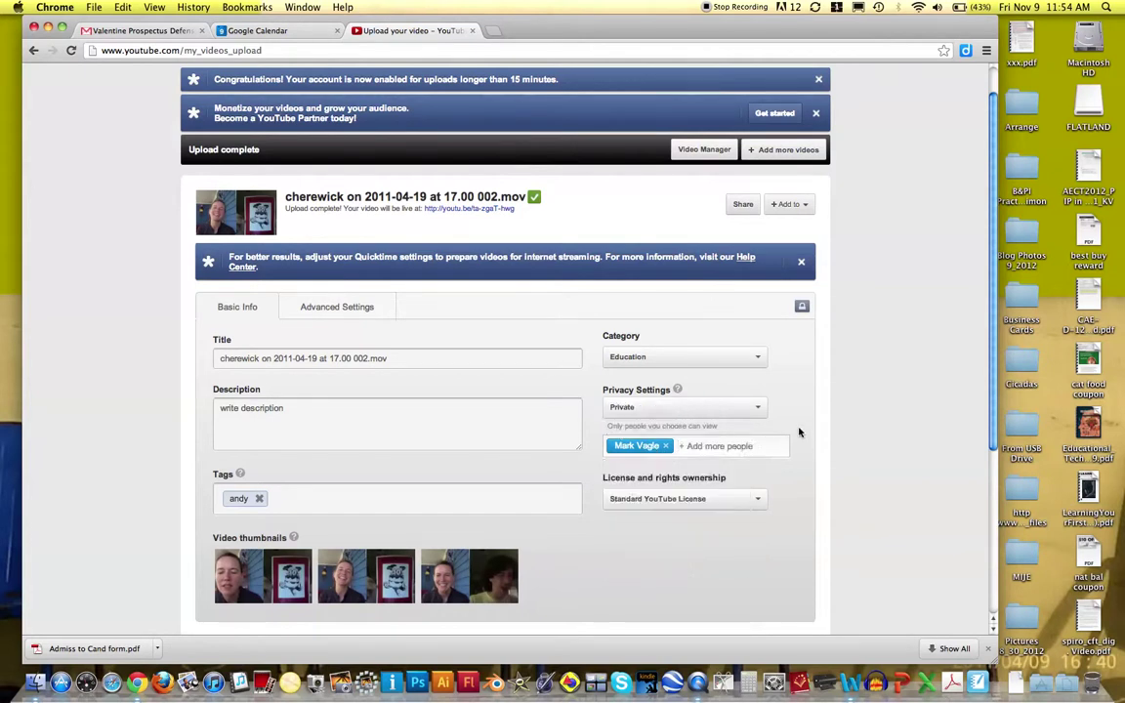
{"action": "left_click", "coordinate": [753, 502]}
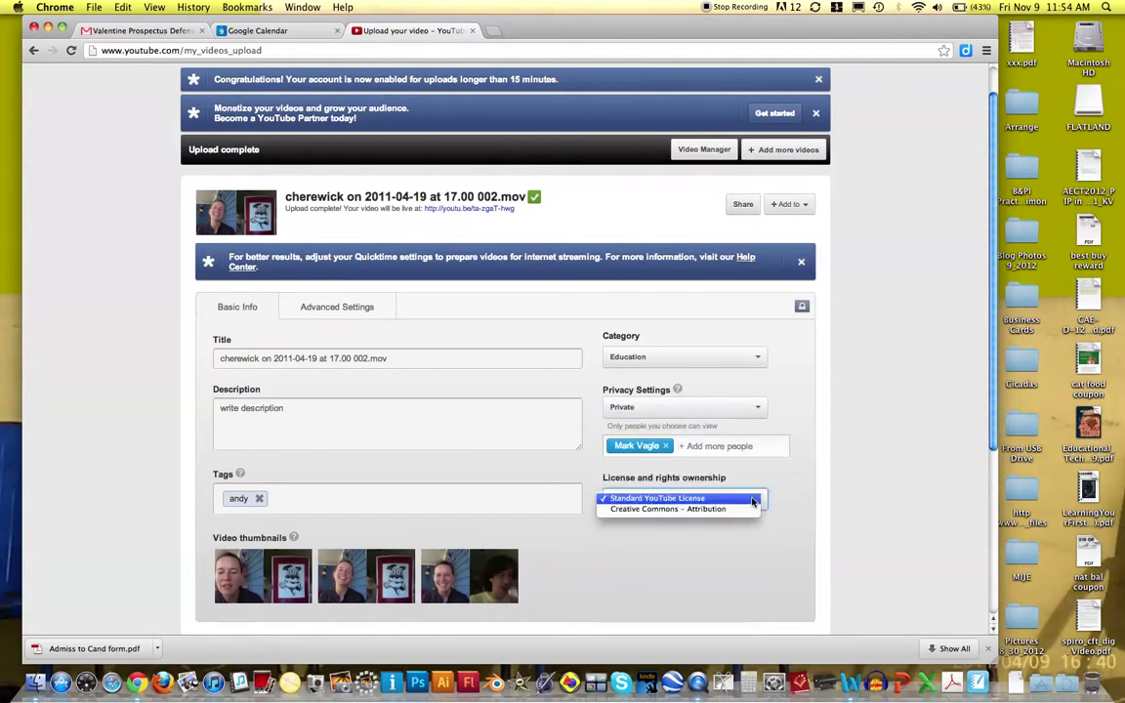
{"action": "left_click", "coordinate": [684, 511]}
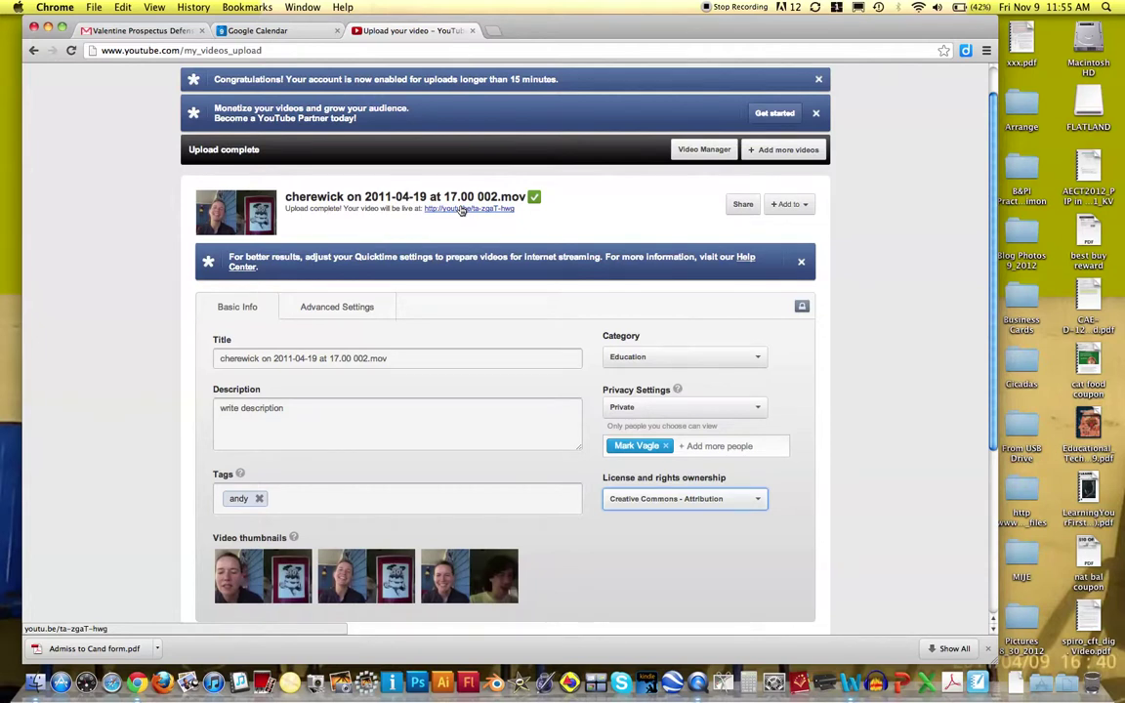
- Open the uploaded video through its live link and pause the playback
{"action": "scroll", "coordinate": [460, 211], "scroll_direction": "down", "scroll_amount": 5}
{"action": "scroll", "coordinate": [460, 211], "scroll_direction": "up", "scroll_amount": 6}
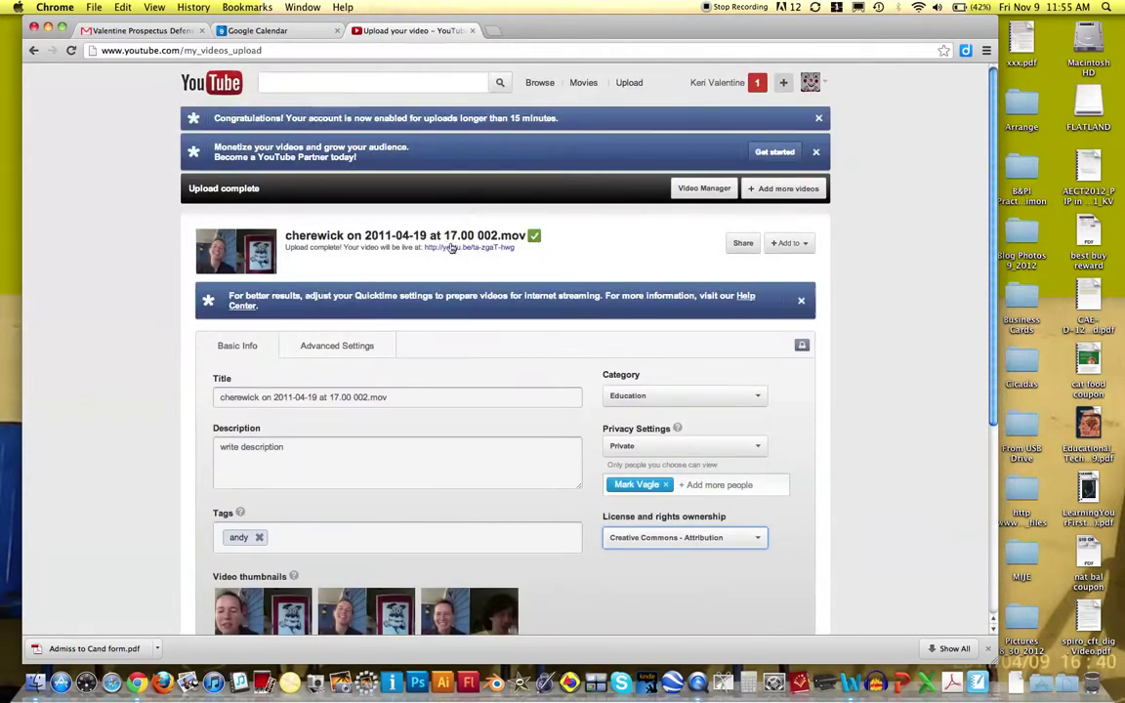
{"action": "left_click", "coordinate": [452, 248]}
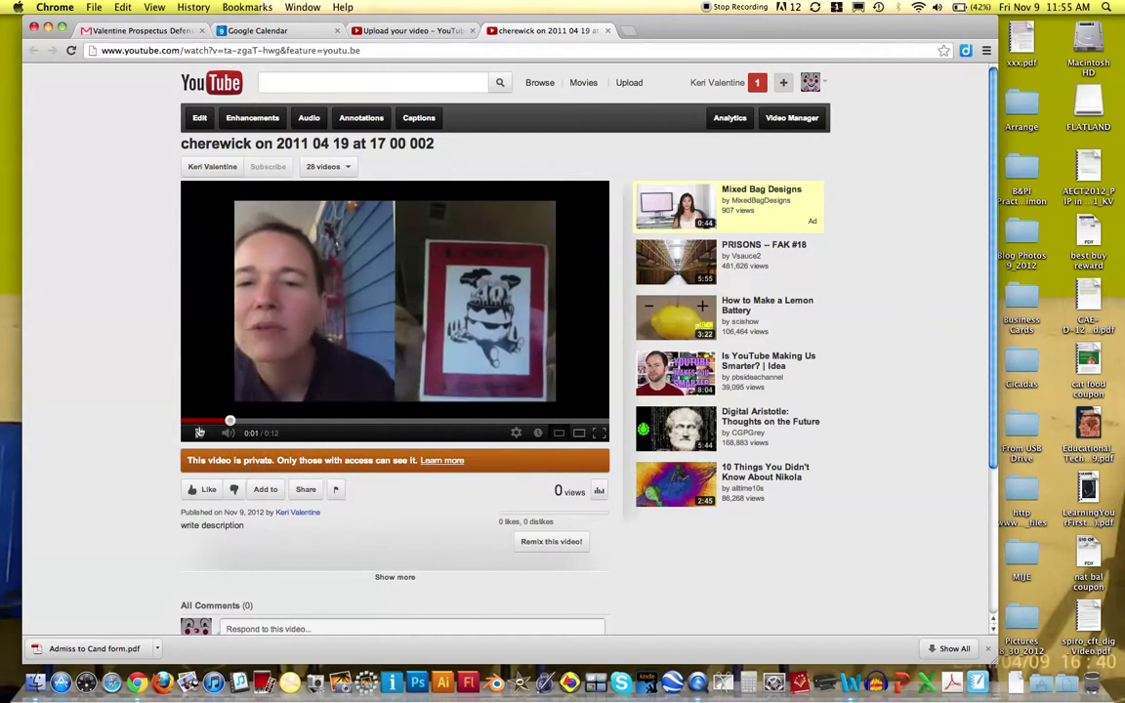
{"action": "left_click", "coordinate": [200, 433]}
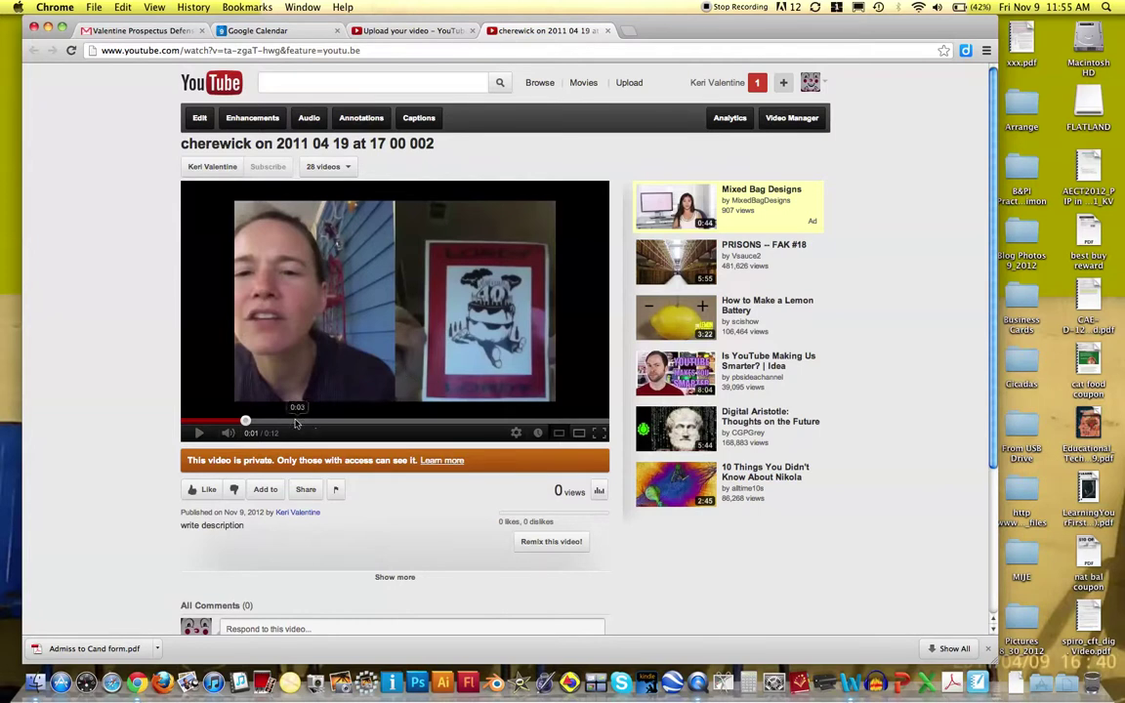
- Show the video's sharing options and select the entire short youtu.be link
{"action": "left_click", "coordinate": [307, 490]}
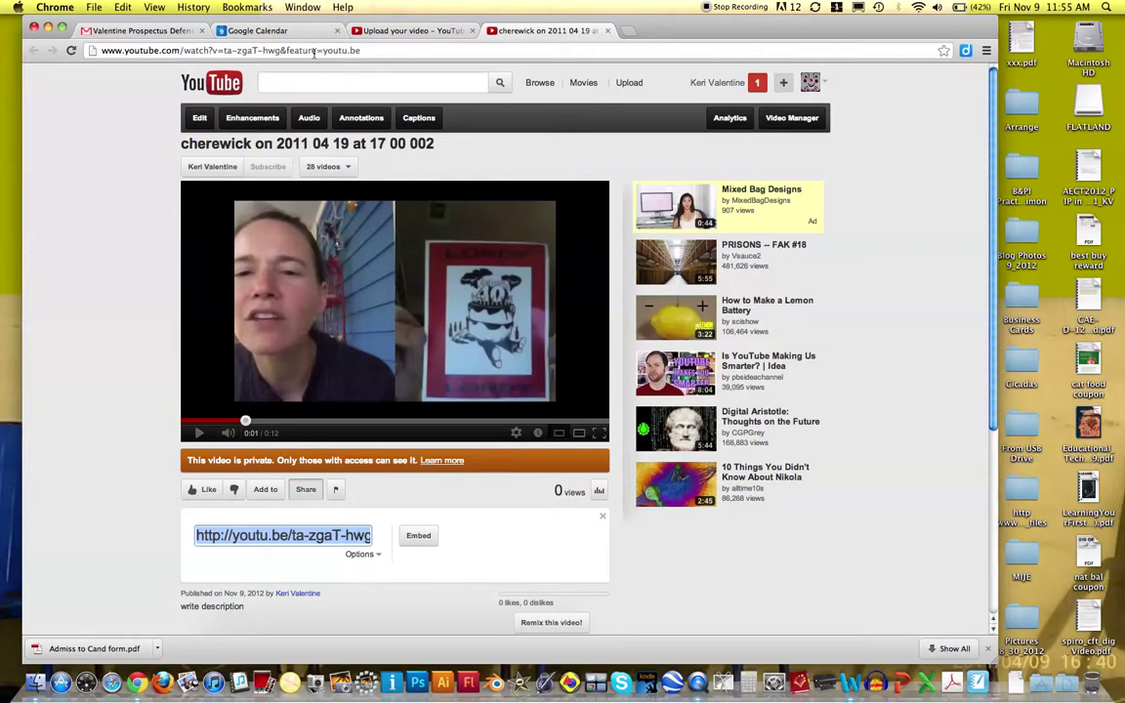
{"action": "left_click", "coordinate": [283, 49]}
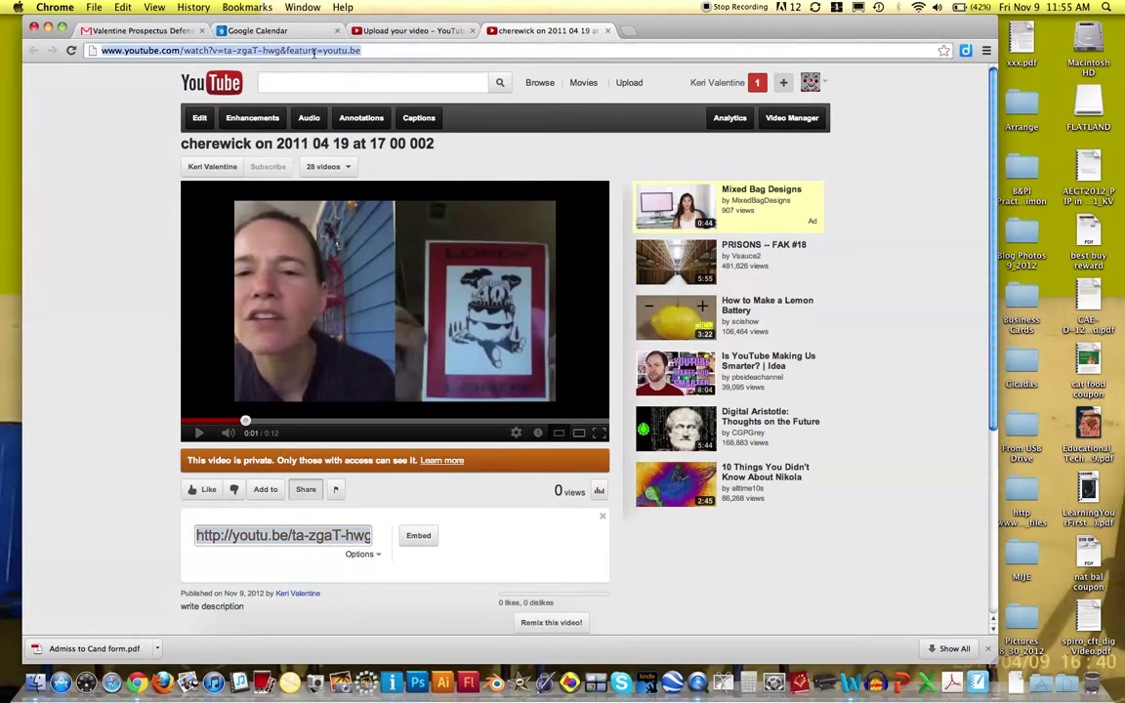
{"action": "left_click", "coordinate": [292, 537]}
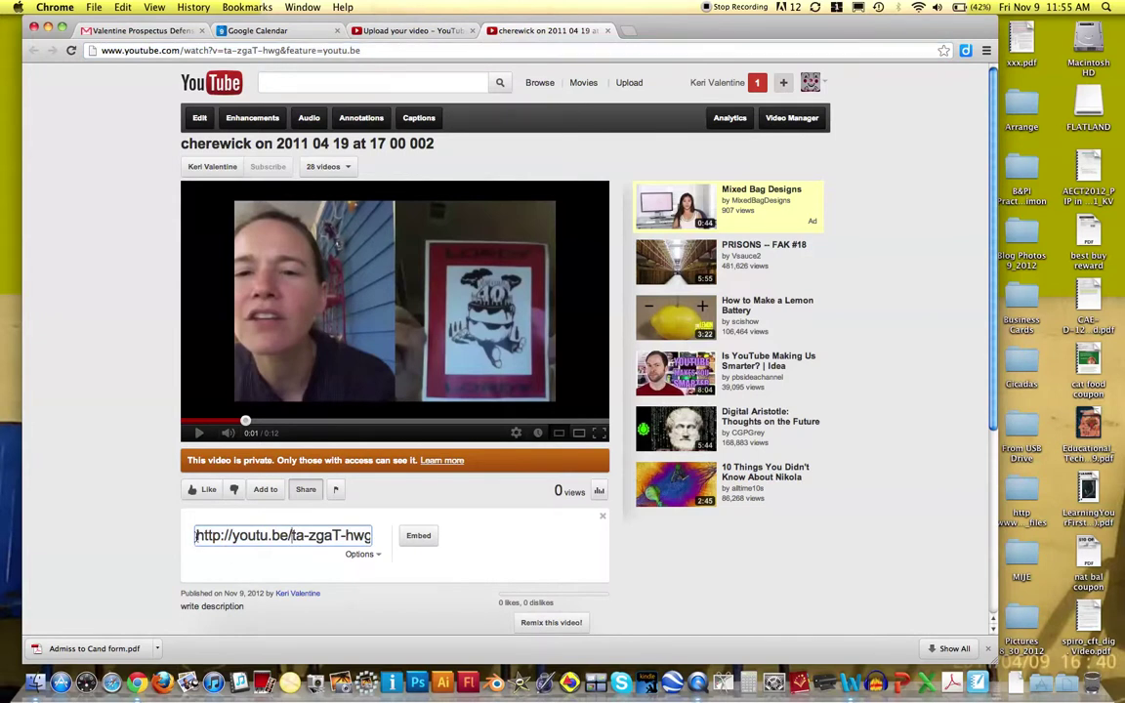
{"action": "left_click_drag", "start_coordinate": [196, 537], "coordinate": [372, 537]}
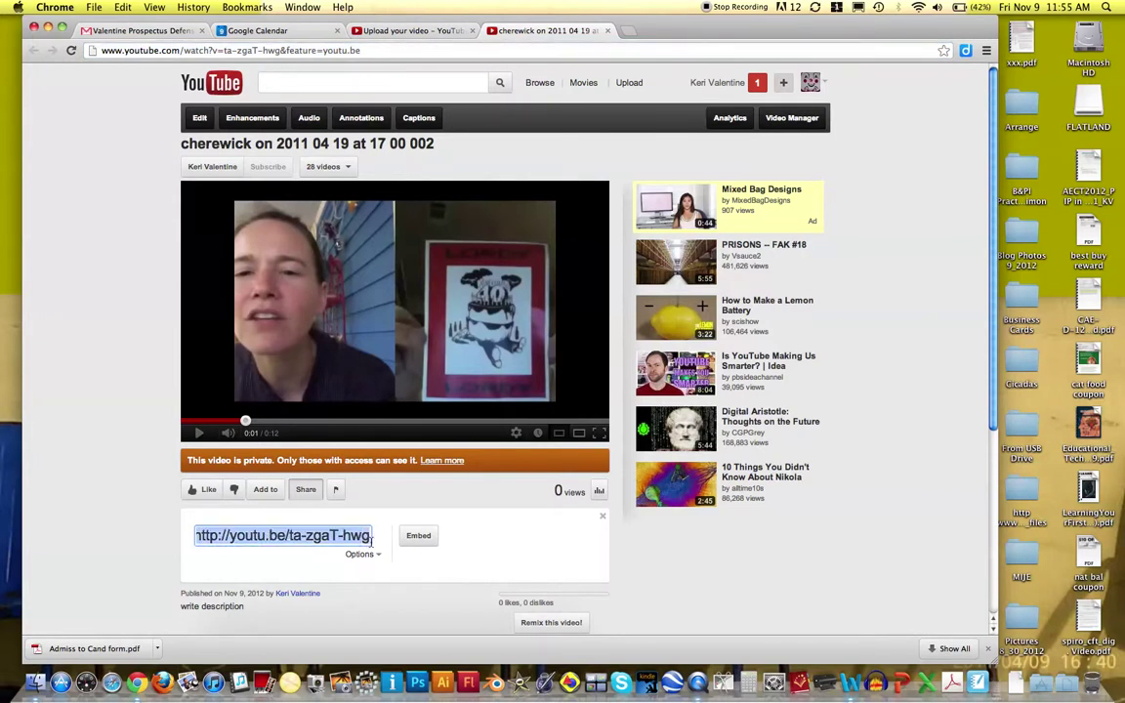